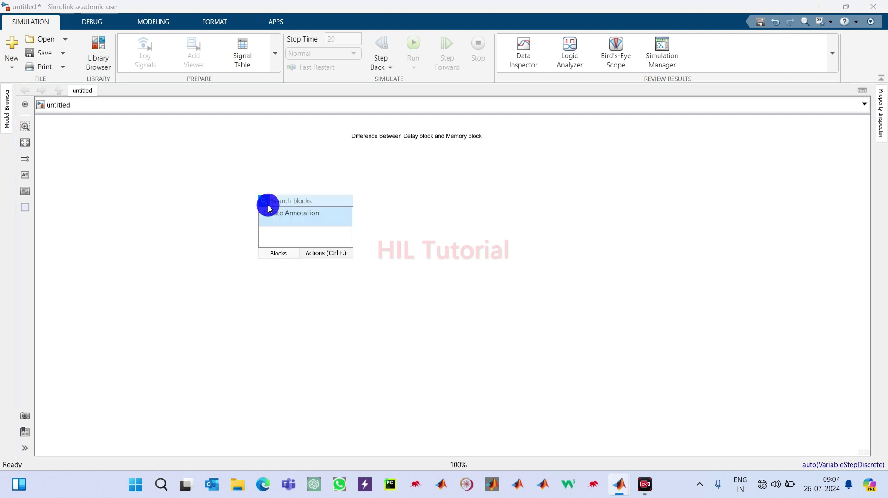
Insert a Constant block with value 1 and change its sample time from inf to 1.
text(const)
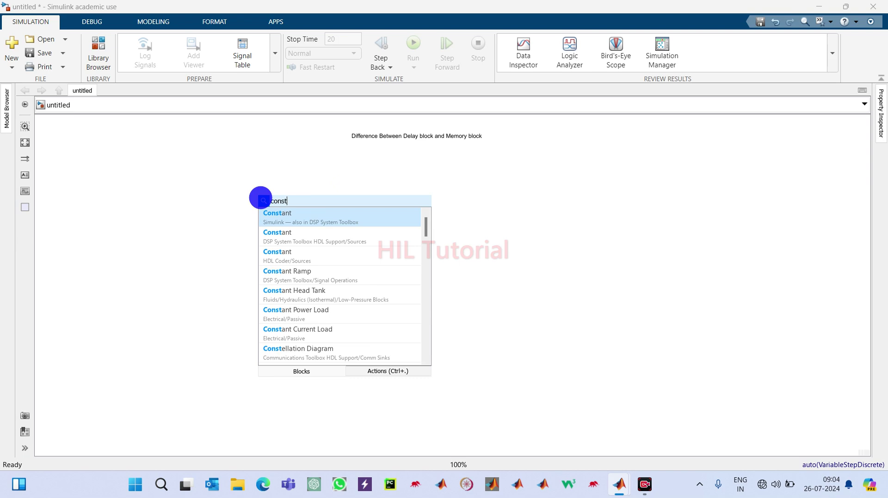
key(Return)
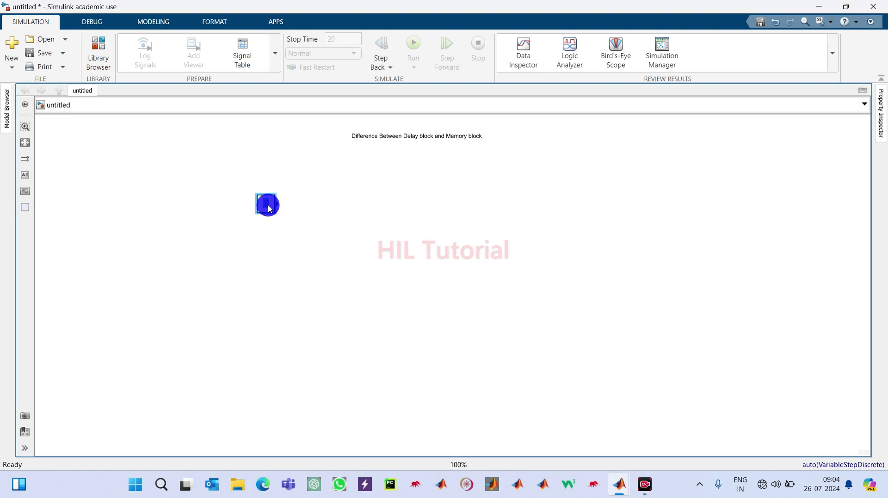
double_click(267, 205)
double_click(294, 259)
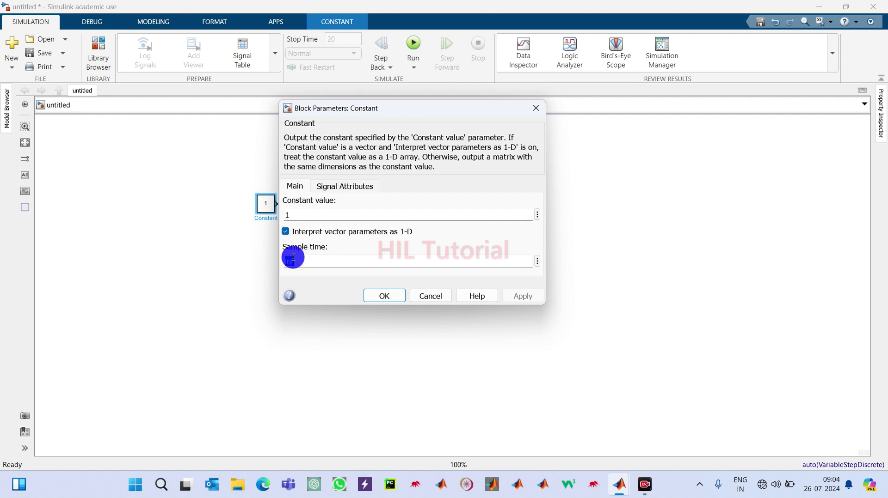
text(1)
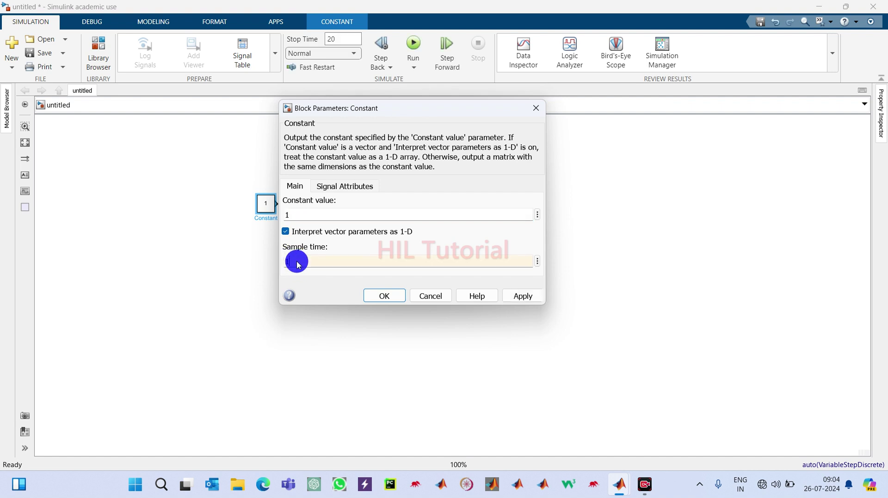
key(Return)
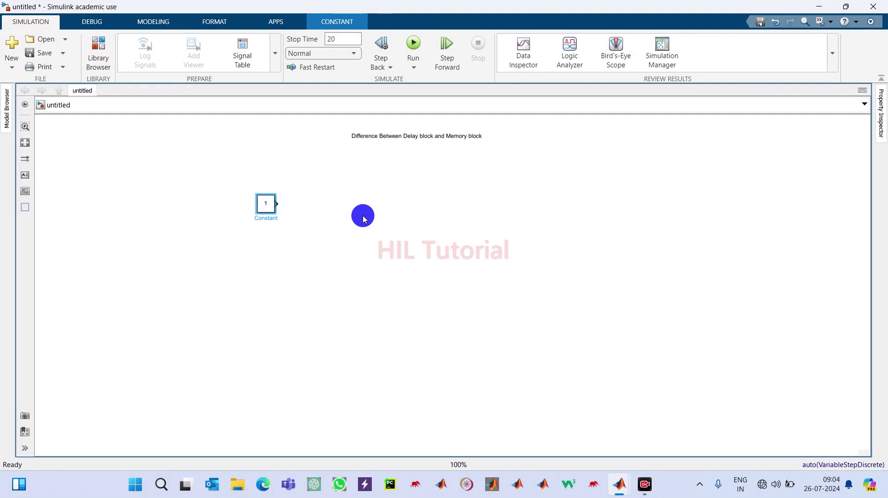
double_click(574, 206)
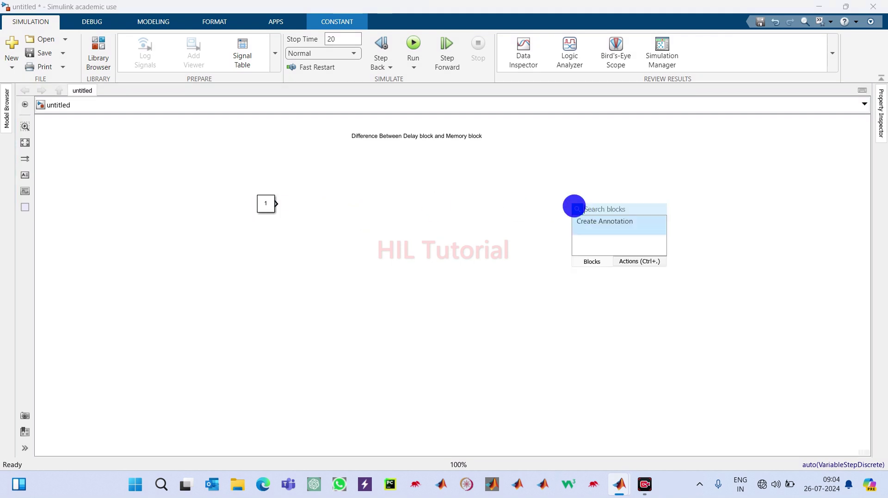
Add a Scope block in line with the Constant and wire the Constant's output into it.
text(scope)
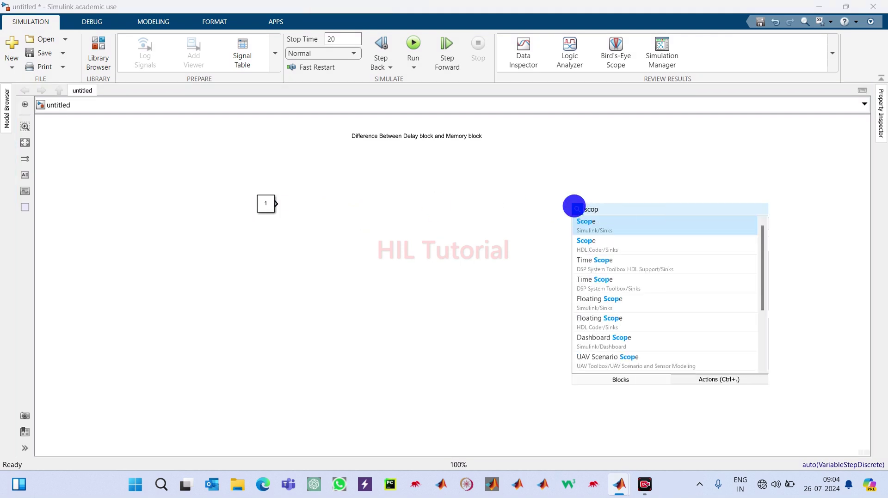
key(Return)
drag(583, 218, 673, 208)
click(383, 193)
click(305, 204)
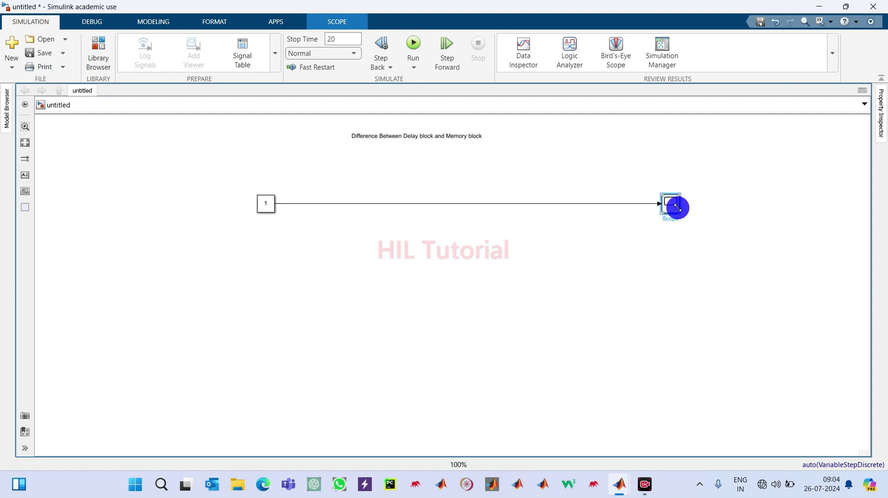
double_click(425, 242)
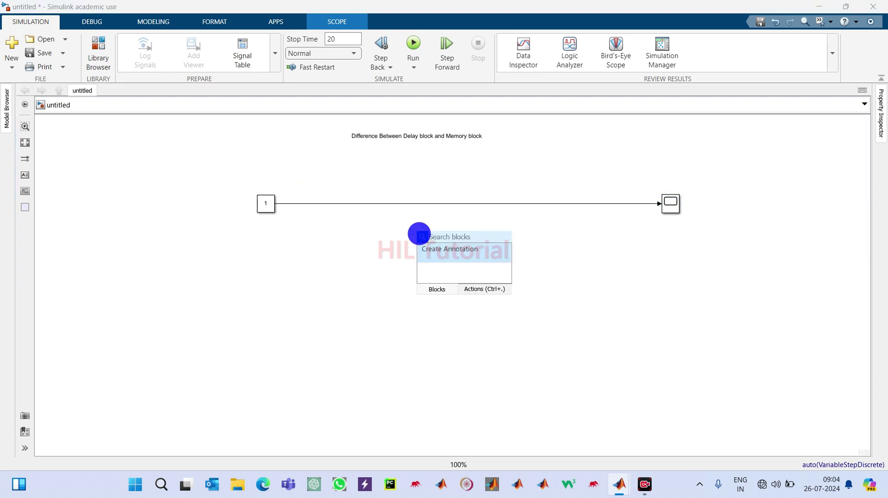
Place a Delay block below the signal line on a branch and set its delay length to 2.
text(dela)
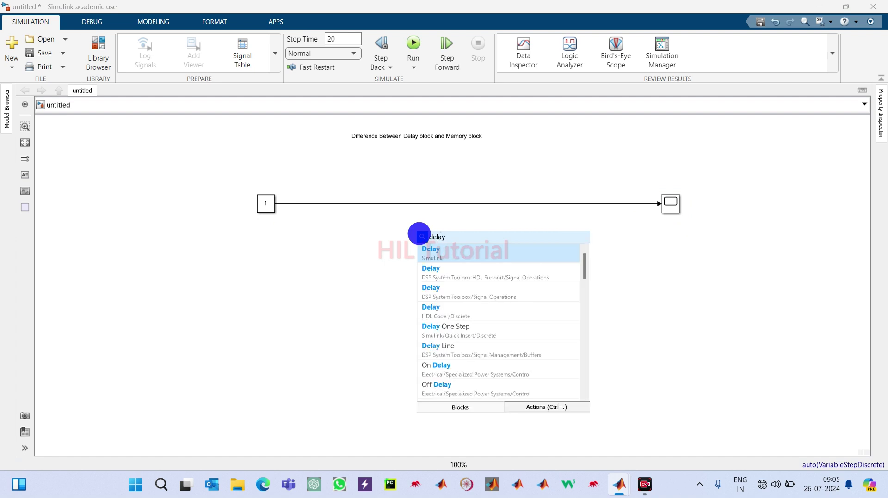
text(y)
key(Return)
drag(428, 245, 426, 203)
drag(451, 235, 451, 276)
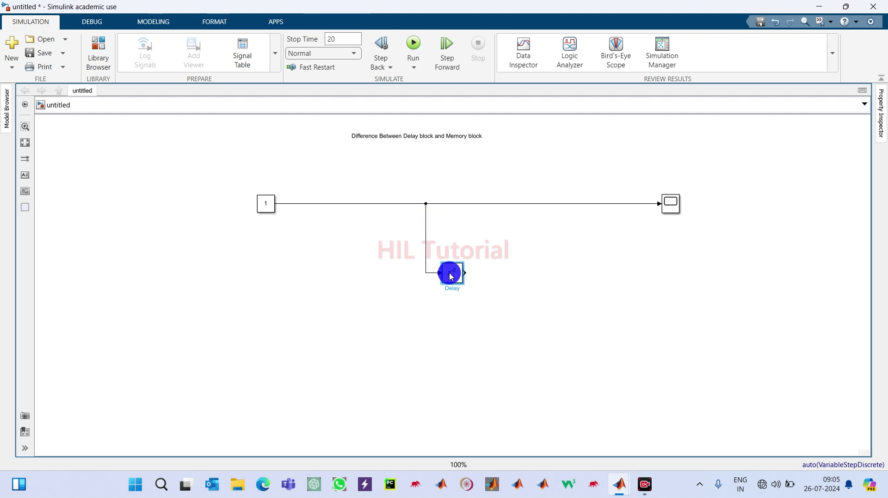
double_click(452, 275)
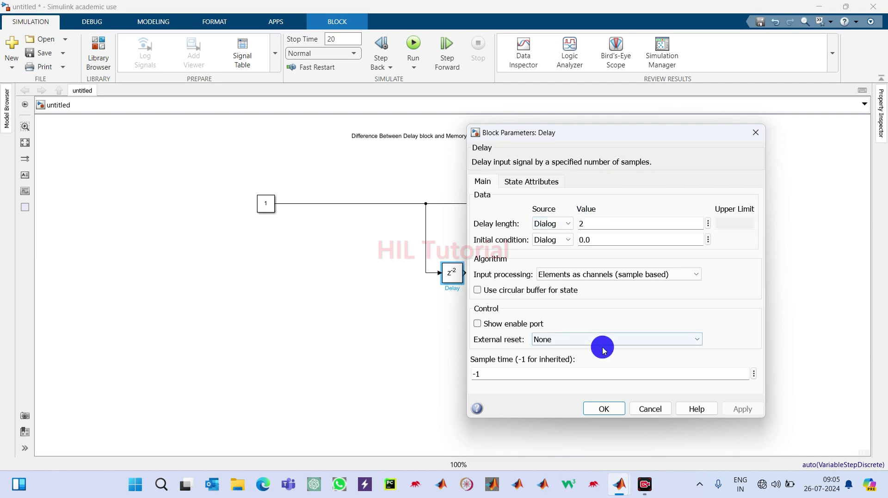
click(604, 408)
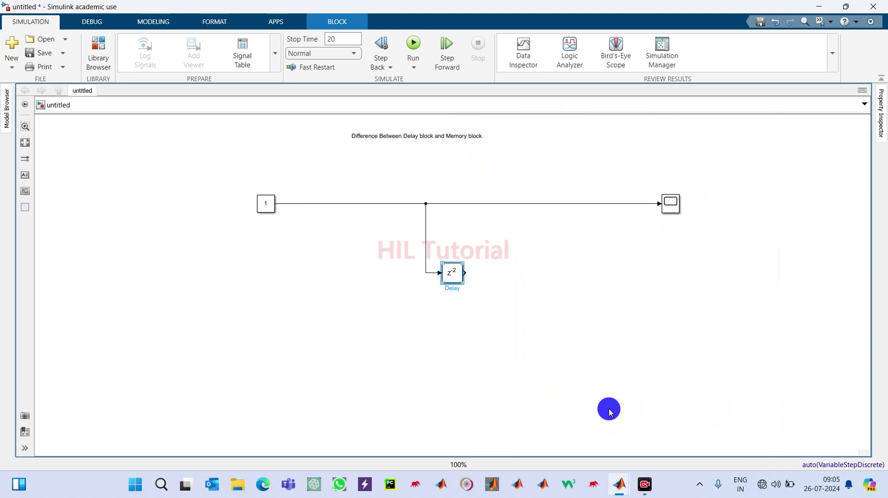
Insert a Memory block below the Delay on the Constant's branch and open its parameters.
double_click(452, 331)
text(mem)
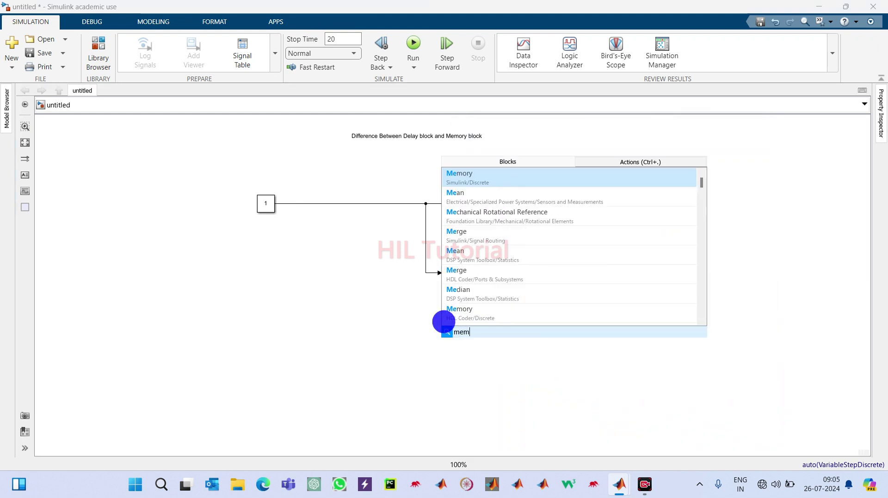
text(ory)
key(Return)
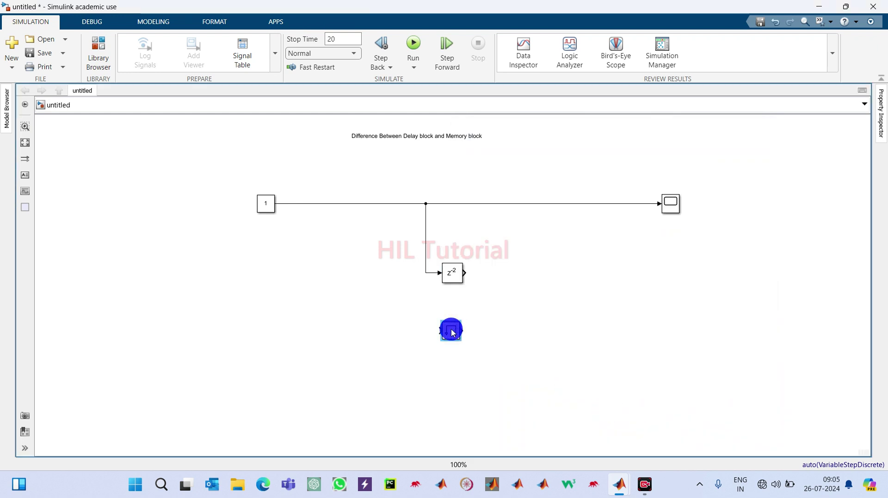
drag(451, 332, 418, 265)
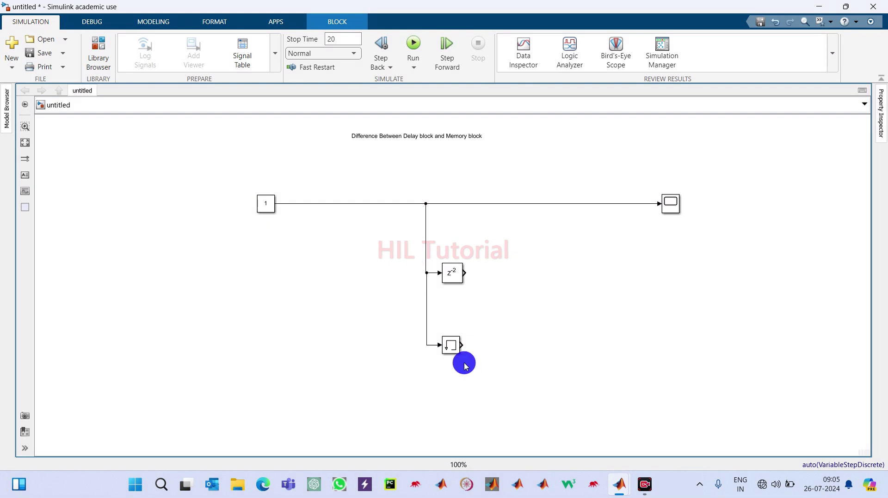
double_click(452, 345)
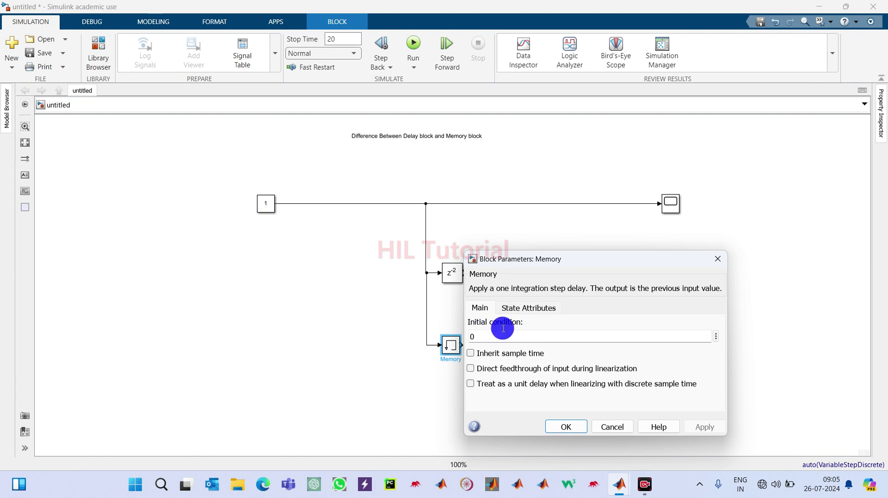
Keep the Memory block's initial condition at 0 and confirm its settings.
click(454, 272)
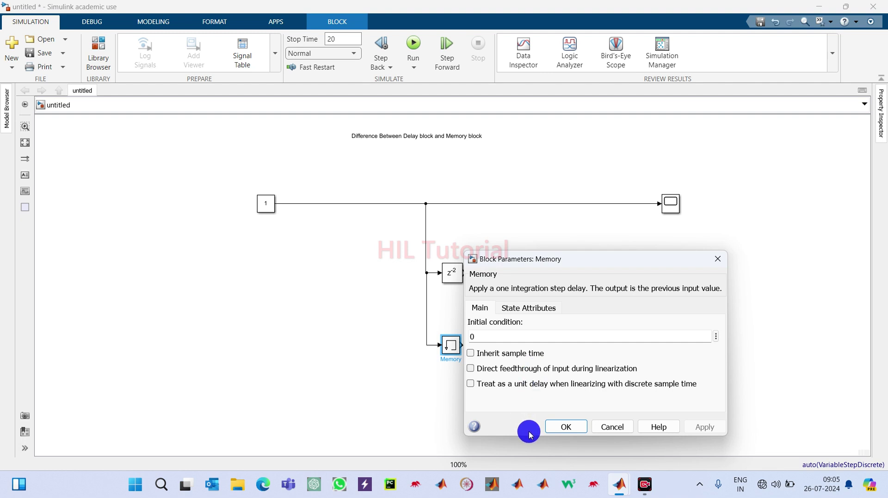
click(575, 427)
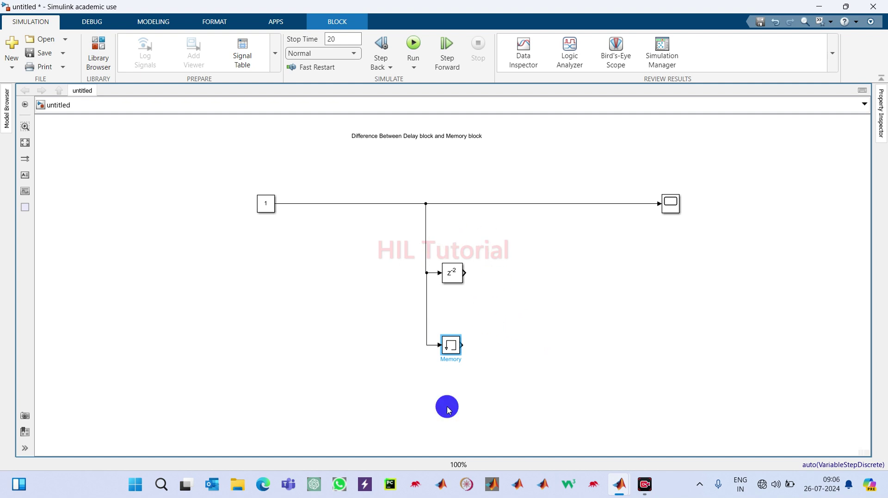
Insert a Unit Delay block and place it above the z^-2 Delay.
double_click(491, 251)
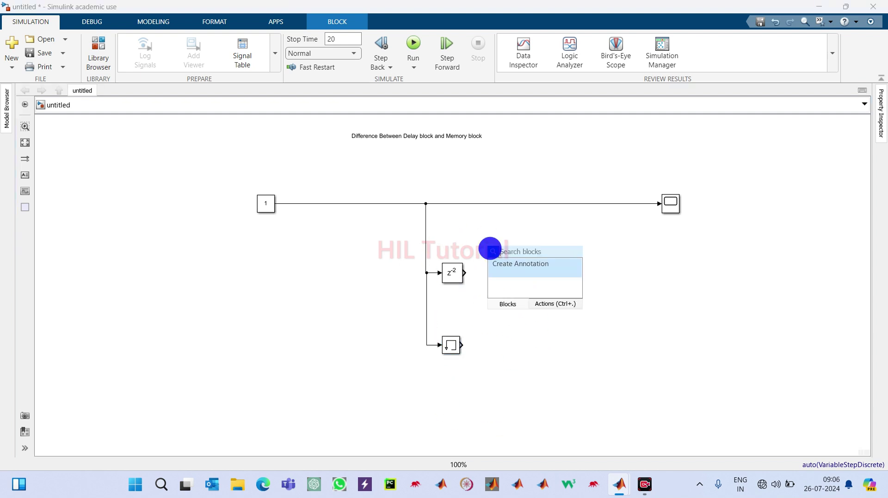
text(unit delay)
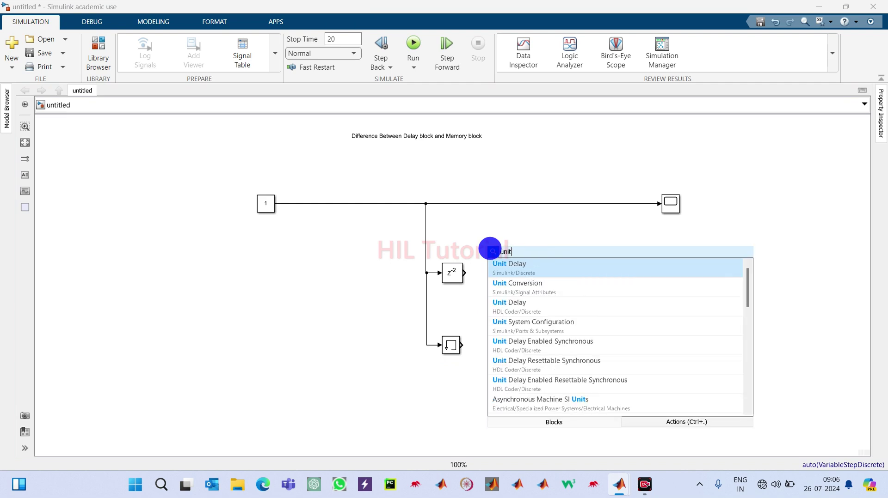
key(Return)
drag(494, 254, 429, 219)
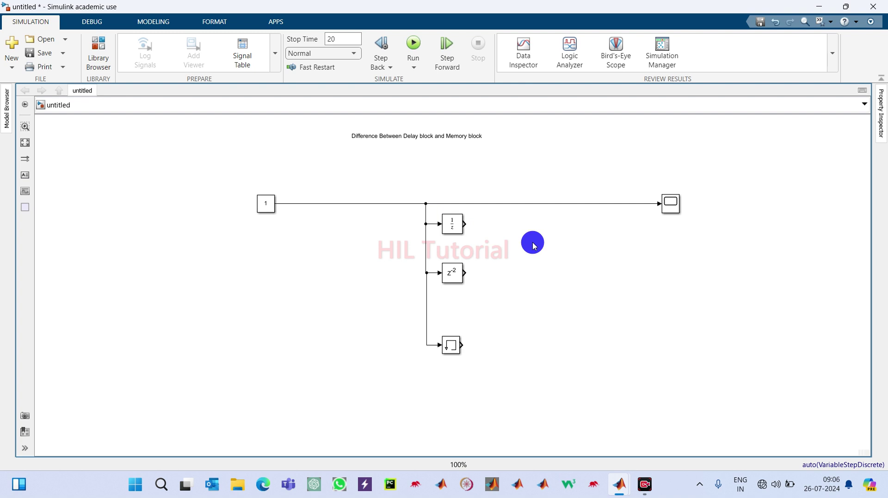
Wire the Unit Delay, z^-2 Delay and Memory outputs into the Scope and run the simulation.
click(669, 211)
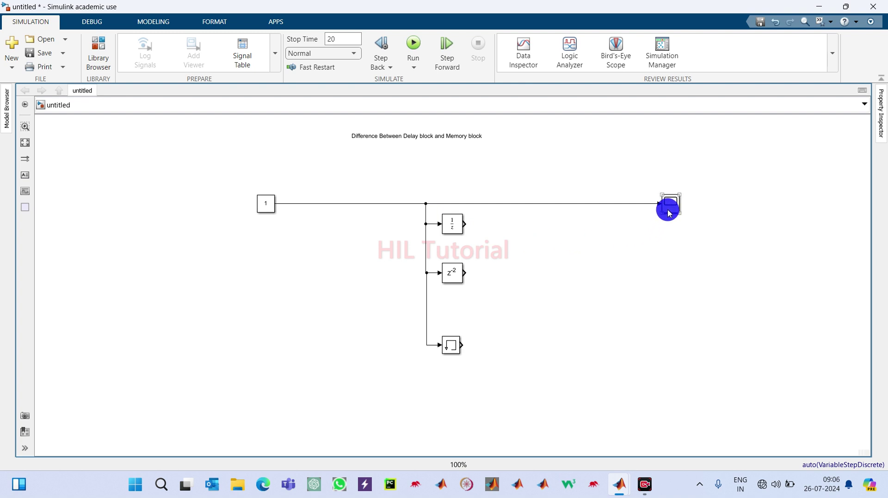
mouse_move(463, 224)
mouse_down()
mouse_move(652, 210)
mouse_move(656, 201)
mouse_up()
drag(464, 272, 653, 206)
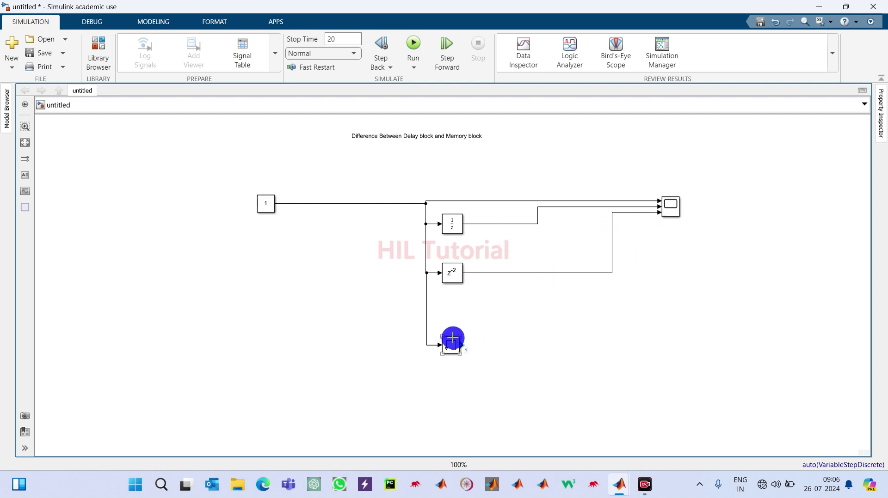
drag(468, 338, 655, 208)
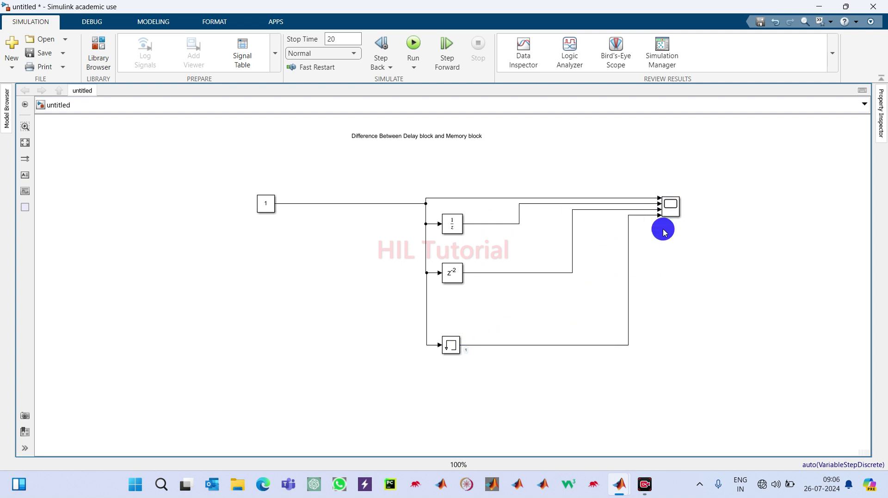
click(413, 45)
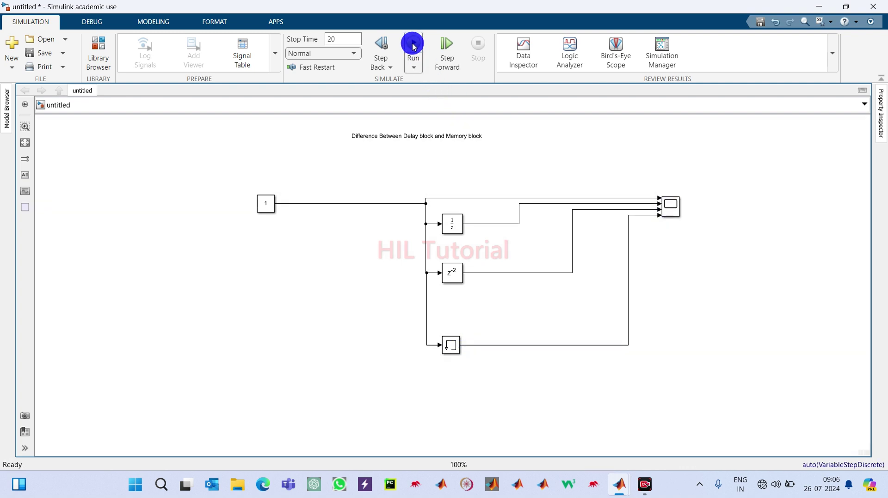
Set the Scope layout to a 4x1 grid of stacked plots, then close the Scope window.
double_click(671, 189)
click(671, 207)
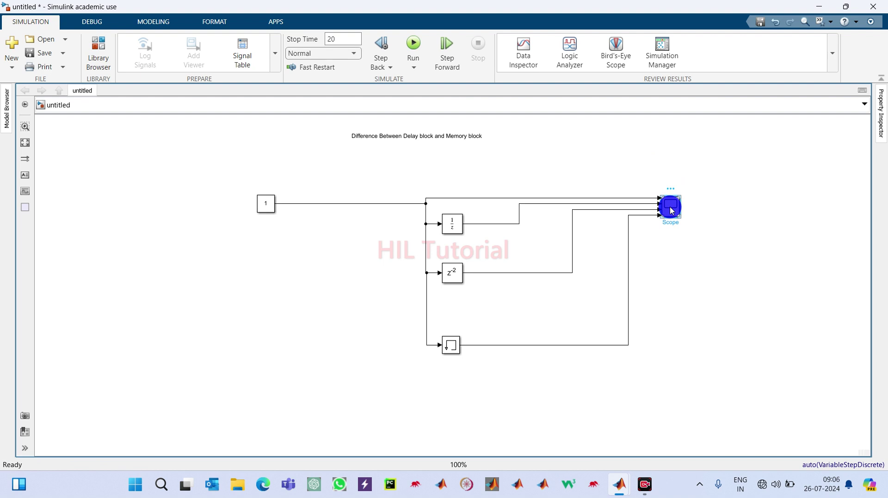
double_click(671, 211)
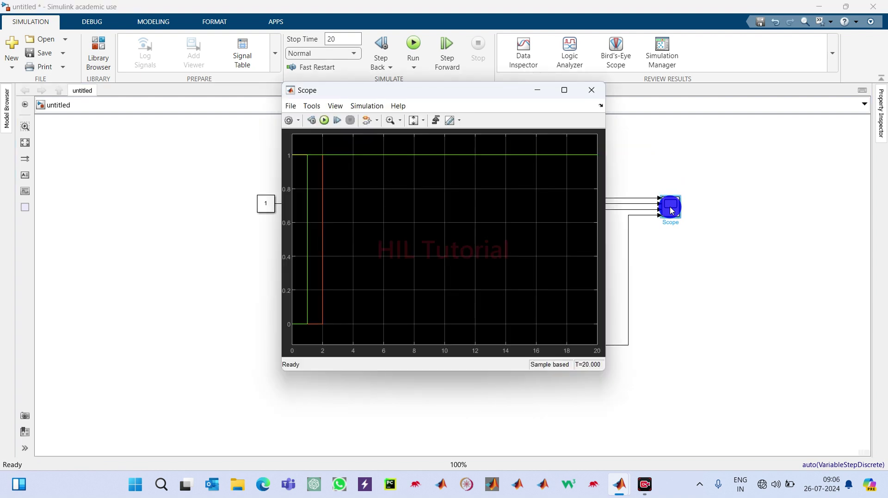
click(298, 122)
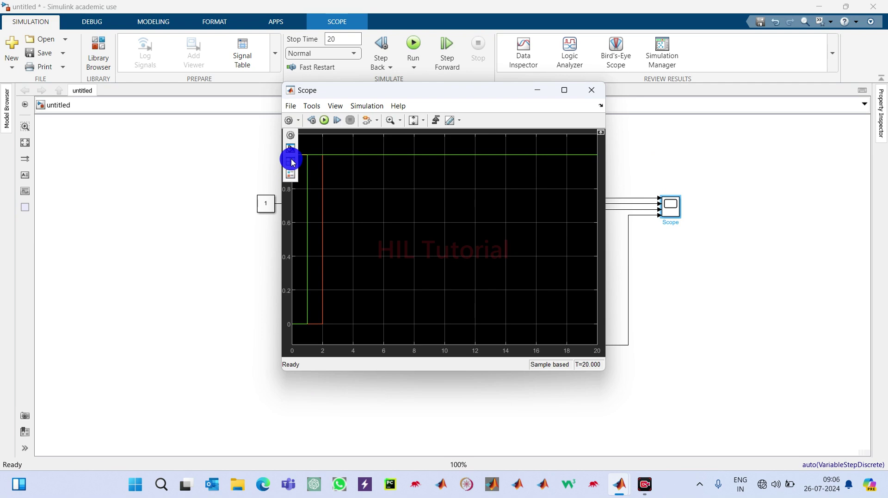
click(293, 163)
click(299, 210)
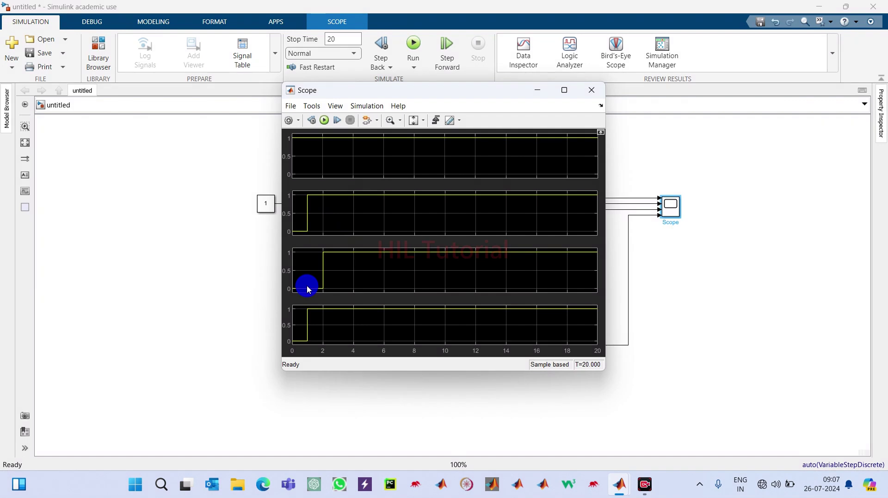
click(591, 90)
Check the Delay block's length is 2, then reopen the Scope to view the four plots.
click(457, 276)
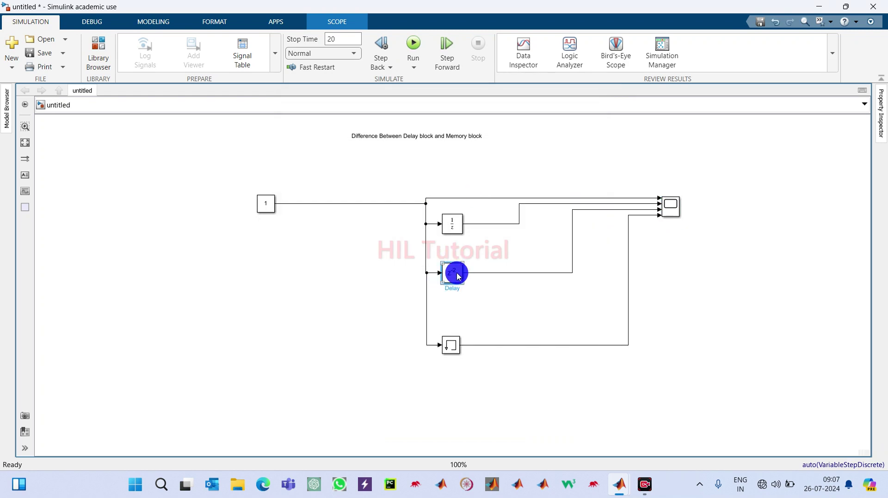
double_click(458, 276)
click(580, 221)
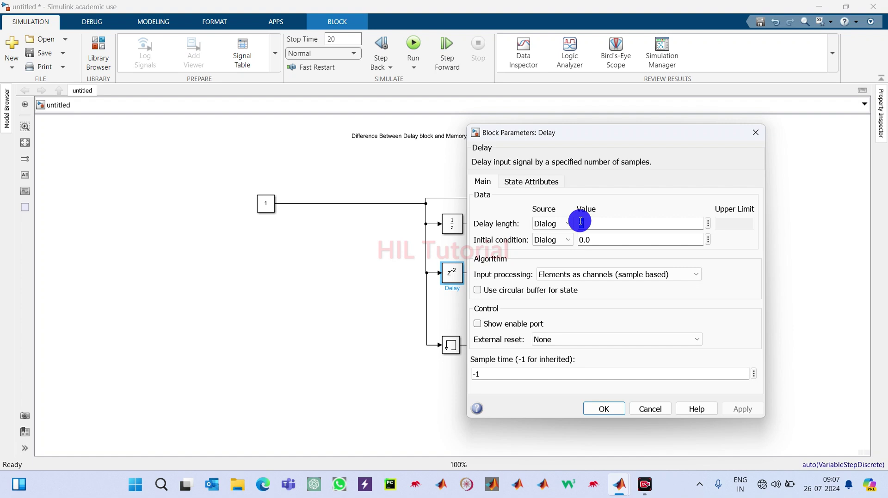
click(606, 408)
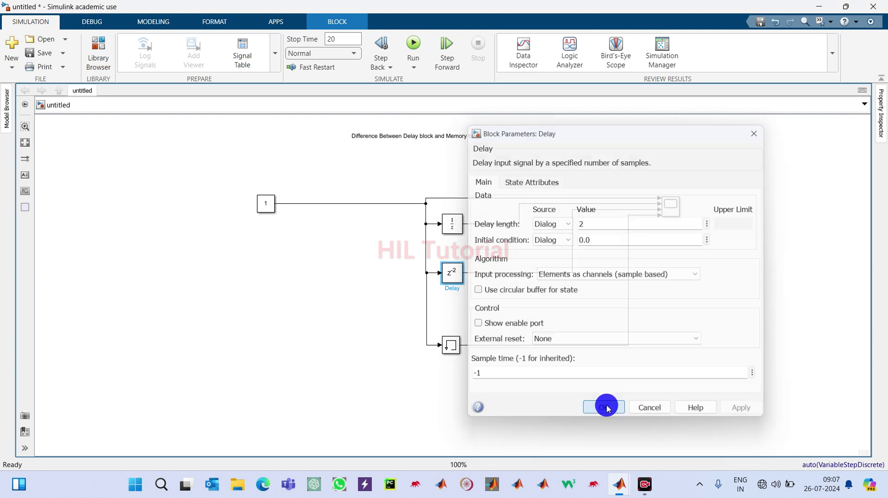
click(673, 205)
double_click(673, 205)
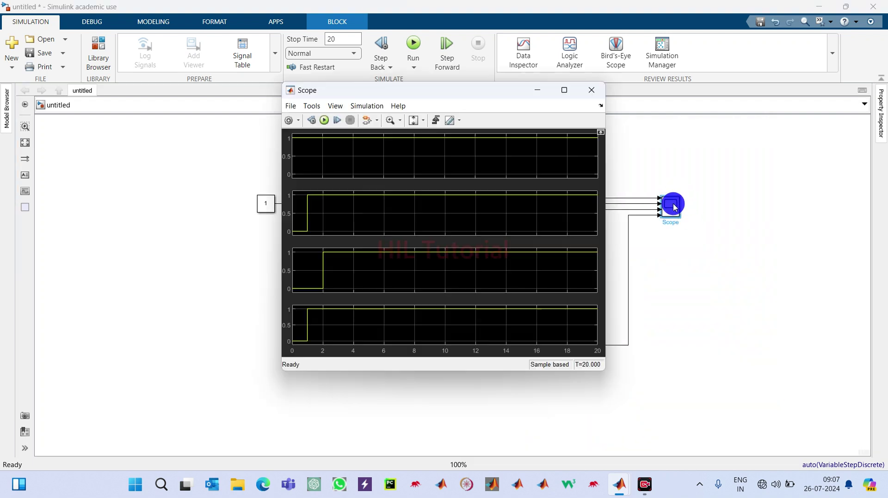